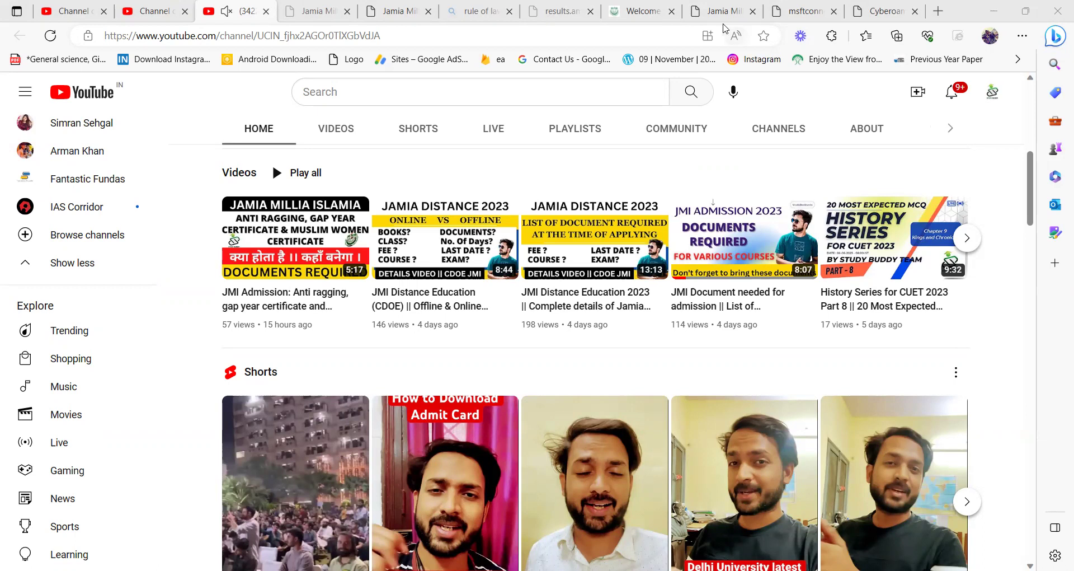
Load the jmicoe.in Controller of Examinations site in the tab showing the Jamia Millia Islamia homepage.
{"action": "left_click", "coordinate": [717, 16]}
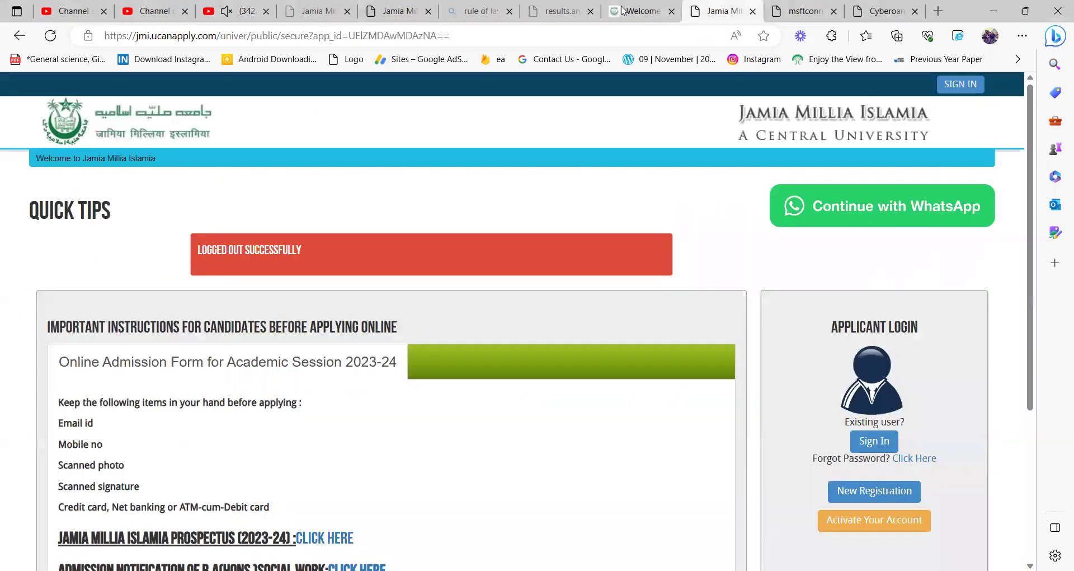
{"action": "left_click", "coordinate": [621, 17]}
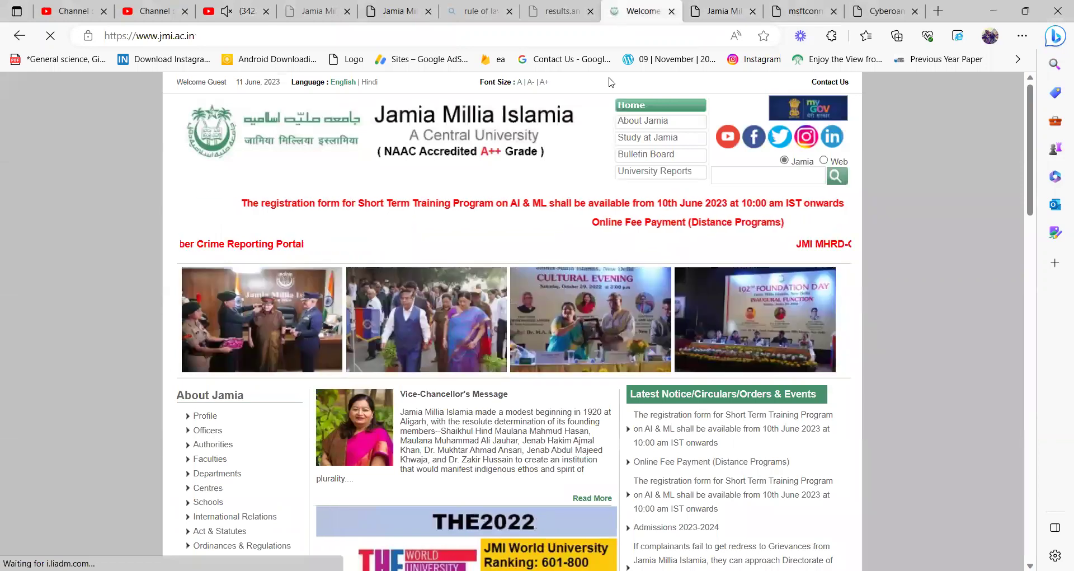
{"action": "left_click", "coordinate": [267, 32]}
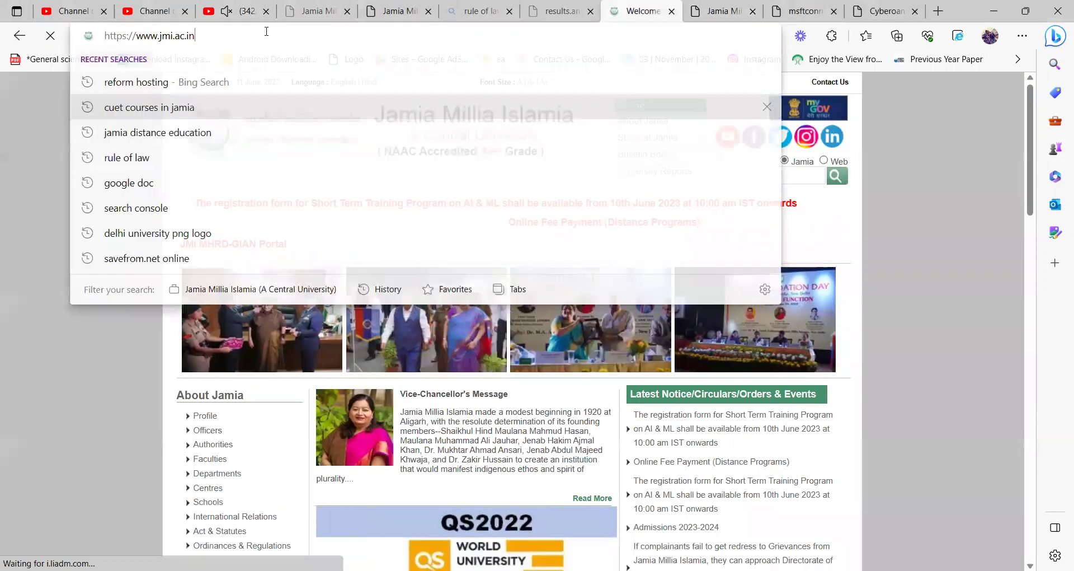
{"action": "type", "text": "jmi"}
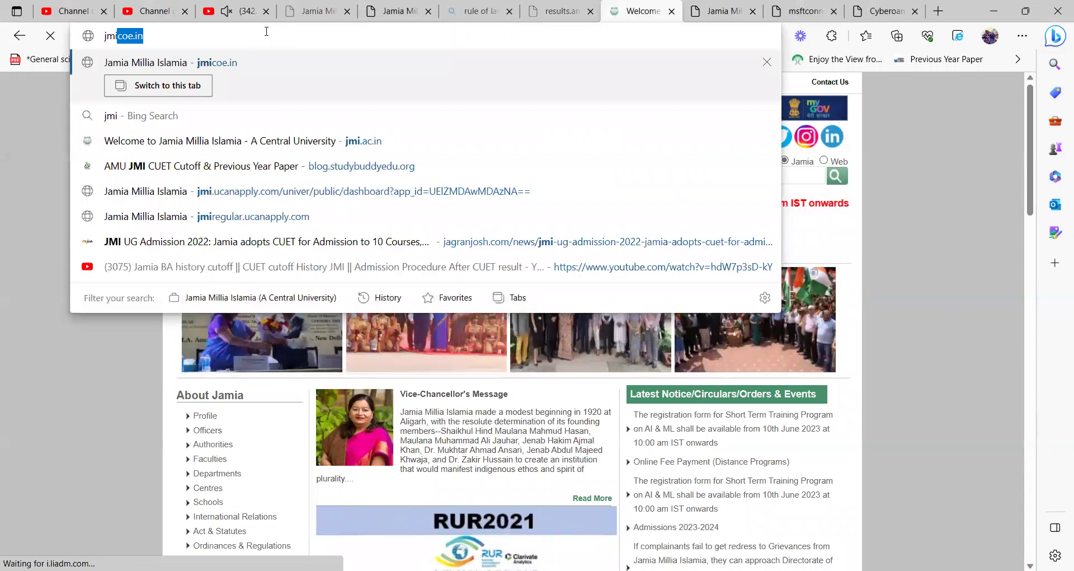
{"action": "key", "text": "Down"}
{"action": "key", "text": "Down"}
{"action": "key", "text": "Return"}
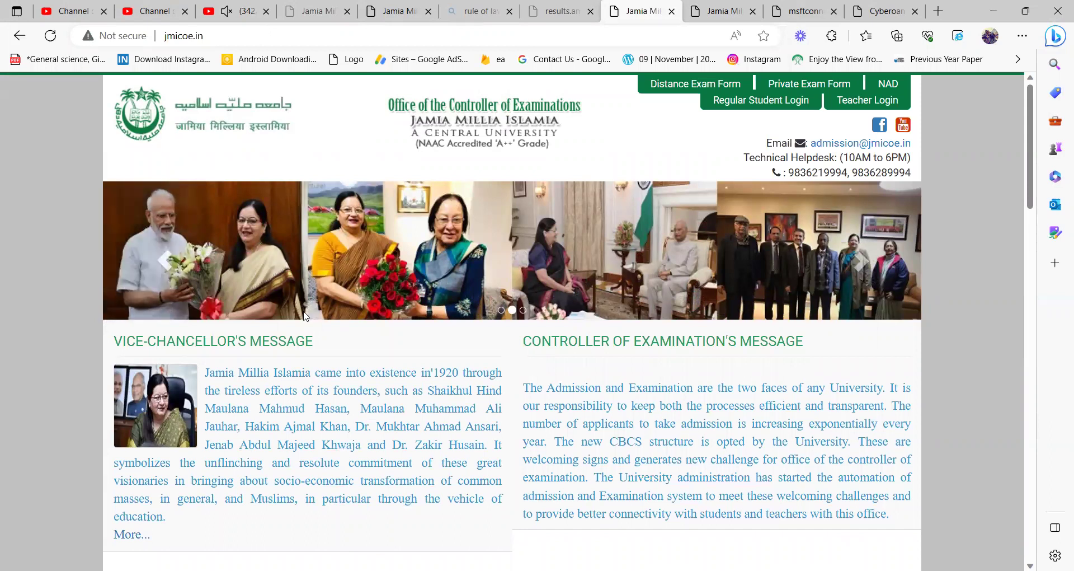
Open the admission application portal for UG/PG/BTECH/BARCH/DIP/ADP/PGD/NRI (session 2023-24).
{"action": "scroll", "coordinate": [304, 316], "scroll_direction": "down", "scroll_amount": 5}
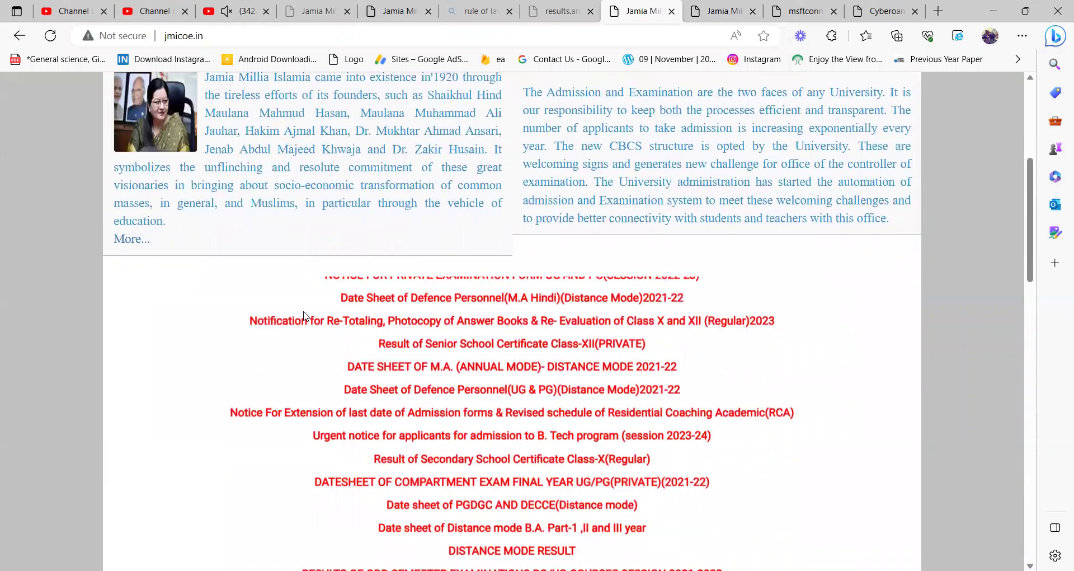
{"action": "scroll", "coordinate": [304, 317], "scroll_direction": "down", "scroll_amount": 6}
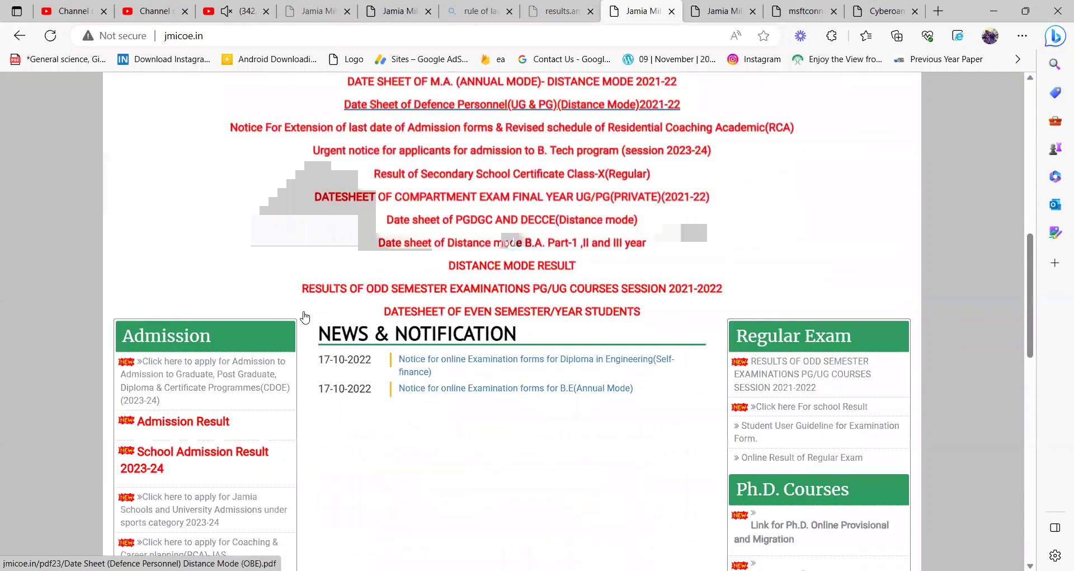
{"action": "scroll", "coordinate": [304, 316], "scroll_direction": "down", "scroll_amount": 2}
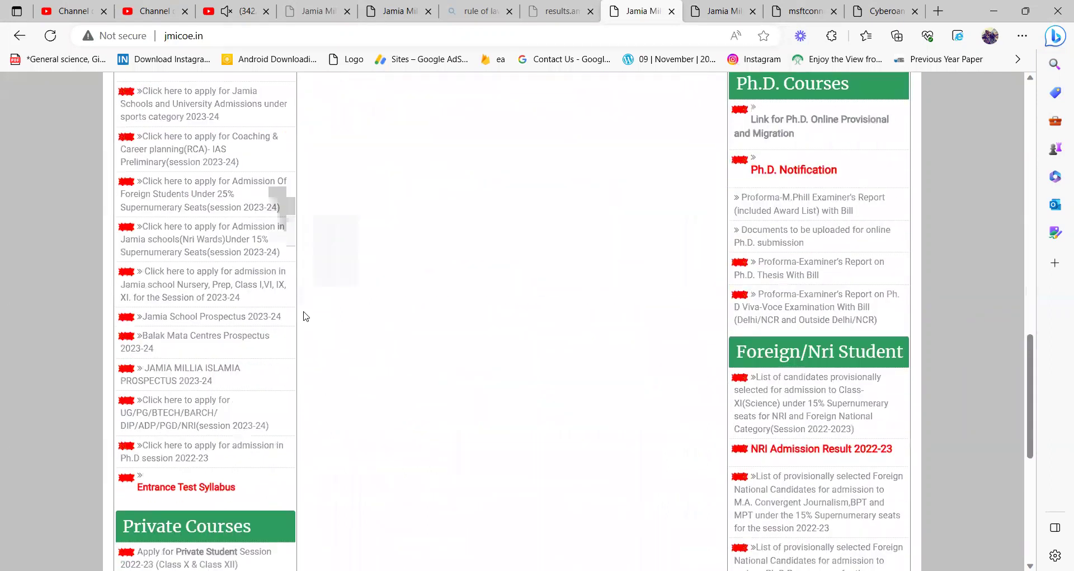
{"action": "left_click", "coordinate": [201, 415]}
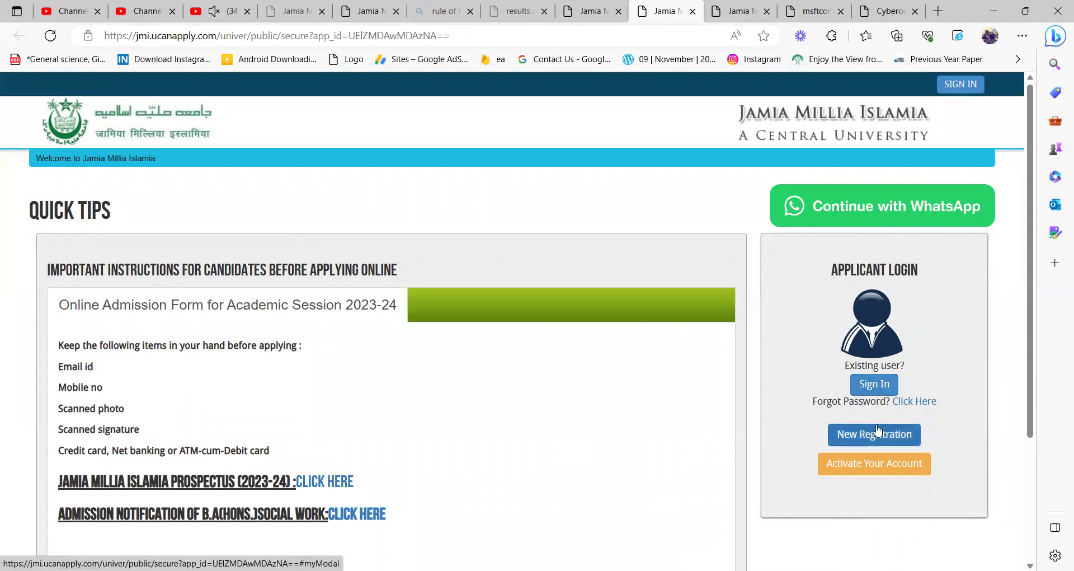
Sign in as an existing applicant with the account's email address and password.
{"action": "left_click", "coordinate": [875, 385]}
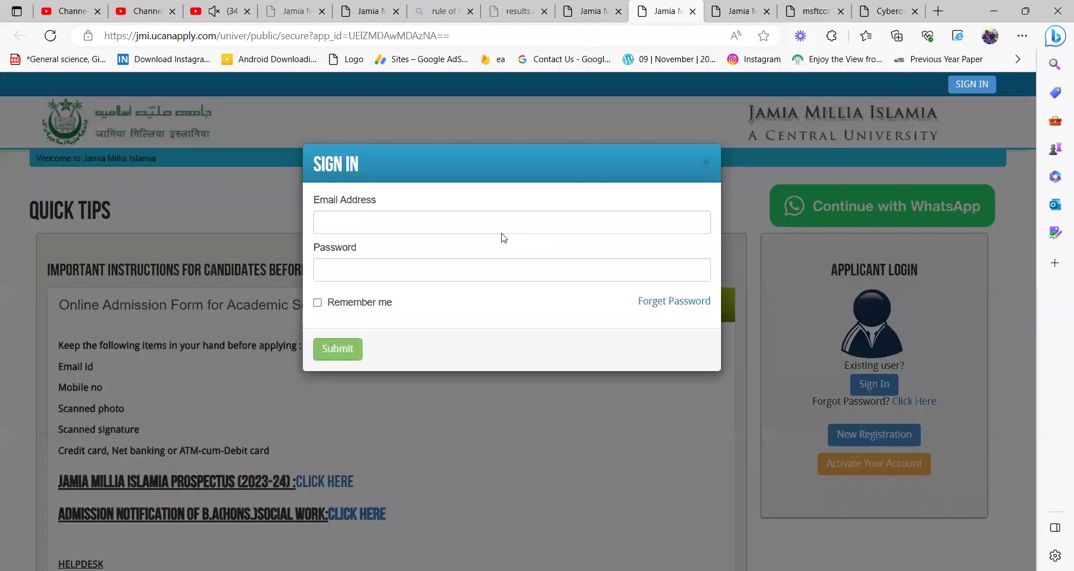
{"action": "left_click", "coordinate": [497, 226]}
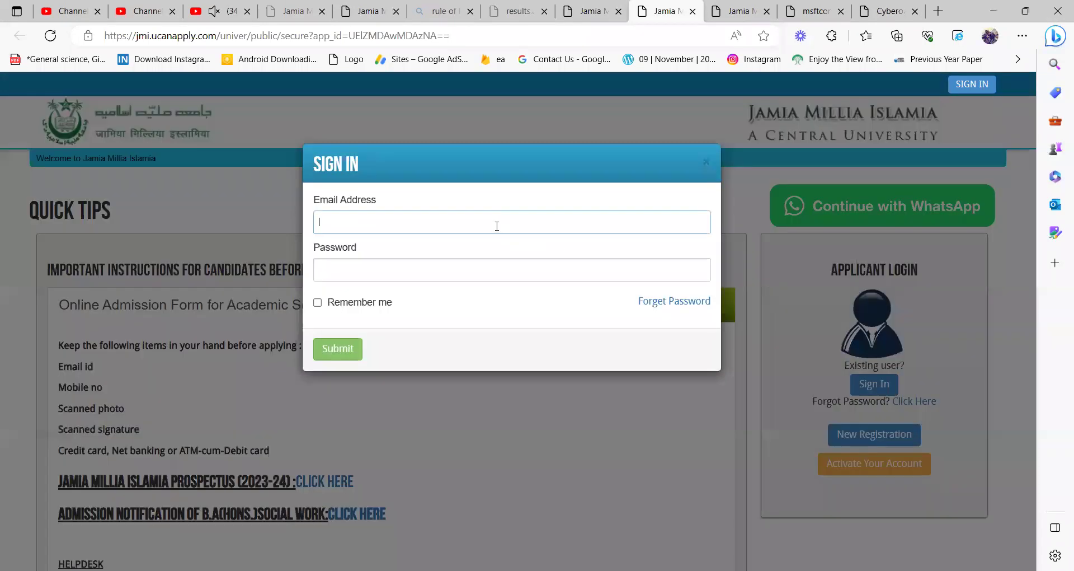
{"action": "left_click", "coordinate": [463, 276]}
{"action": "type", "text": "•••••••"}
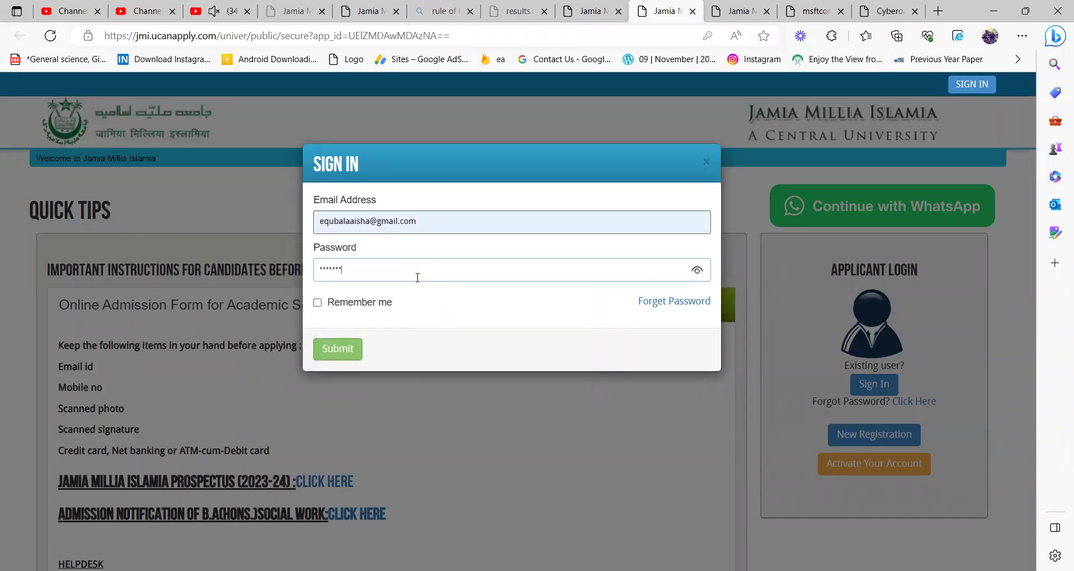
{"action": "key", "text": "Return"}
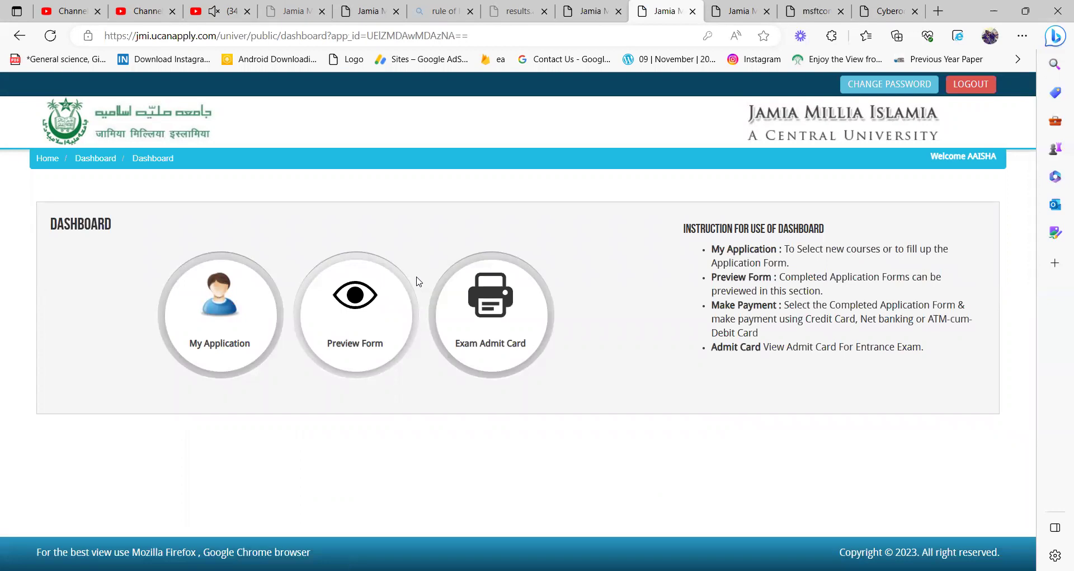
Open My Application and choose course type Bachelors with course name B.A. (Hons) (Social Work).
{"action": "left_click", "coordinate": [238, 319]}
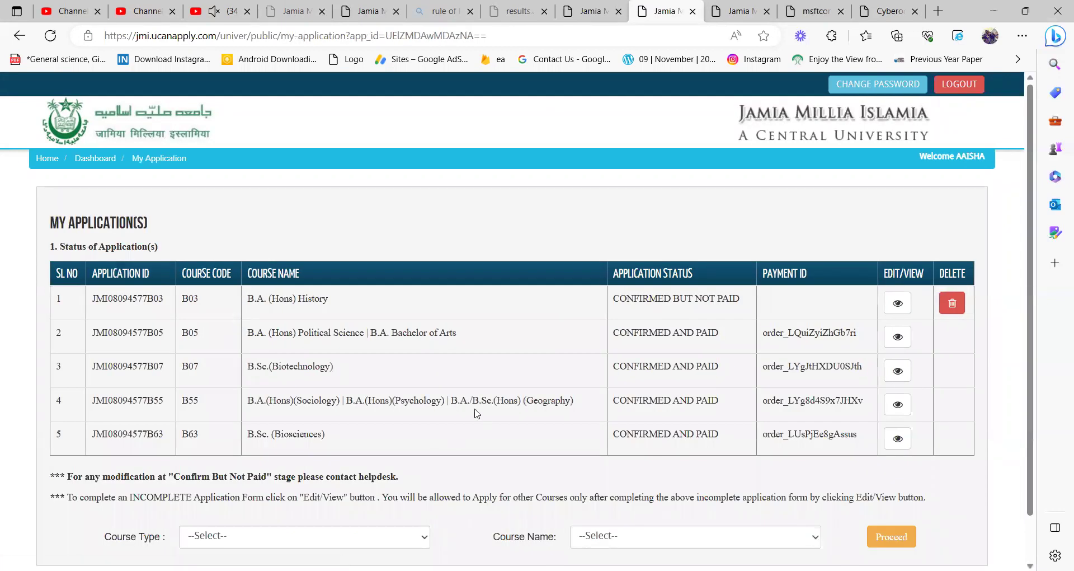
{"action": "scroll", "coordinate": [476, 412], "scroll_direction": "down", "scroll_amount": 1}
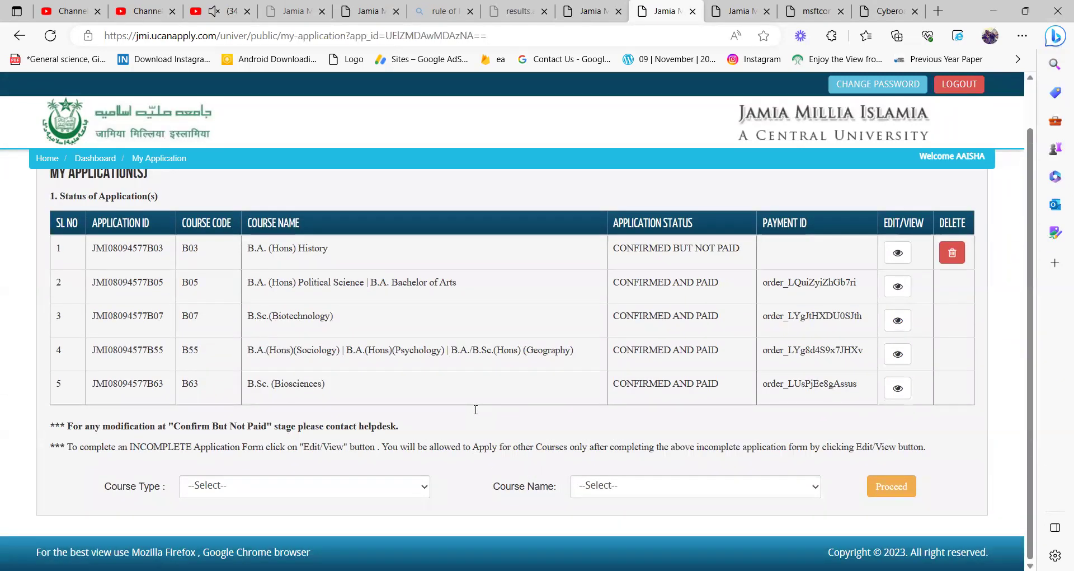
{"action": "left_click", "coordinate": [425, 488]}
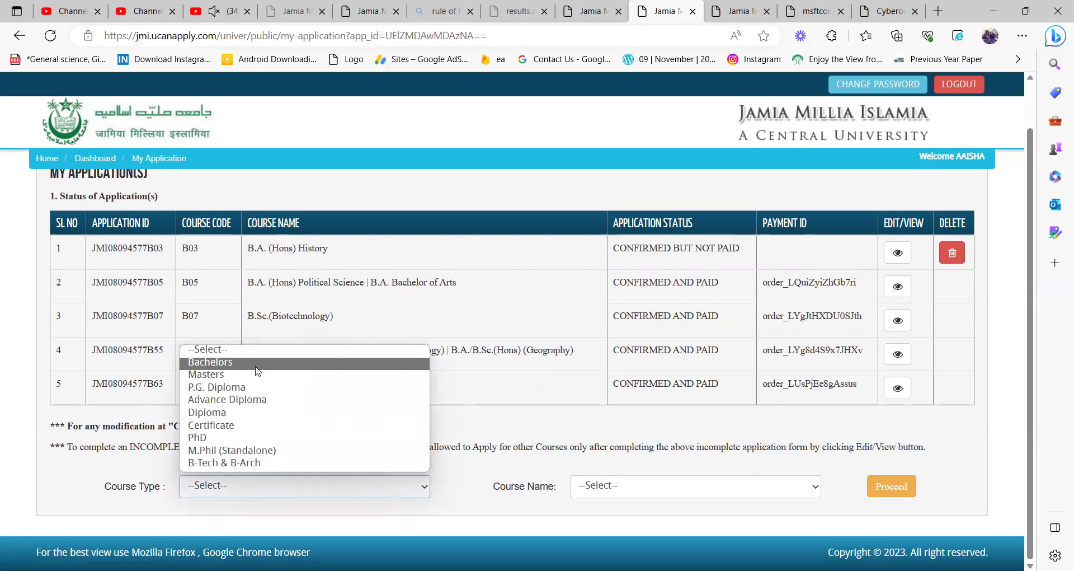
{"action": "left_click", "coordinate": [255, 364]}
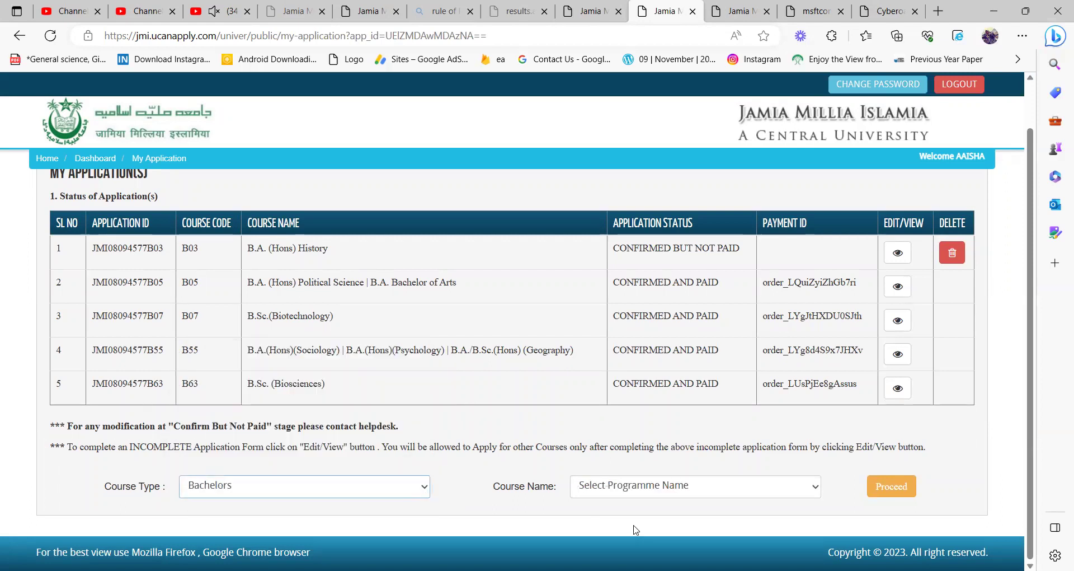
{"action": "left_click", "coordinate": [681, 487]}
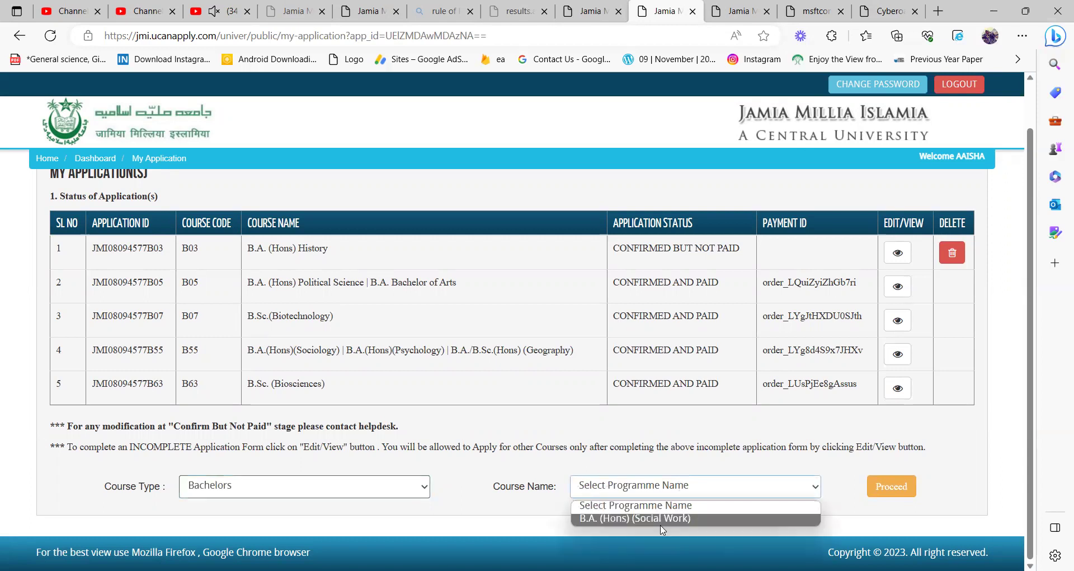
{"action": "left_click", "coordinate": [663, 519]}
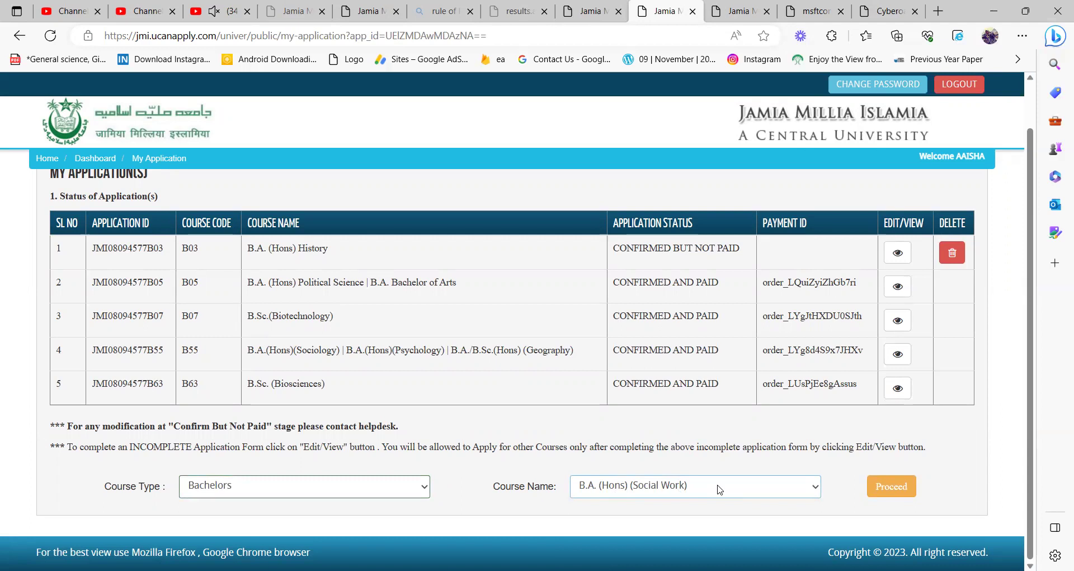
Set the course type to B-Tech & B-Arch and check its available programme names.
{"action": "left_click", "coordinate": [427, 489]}
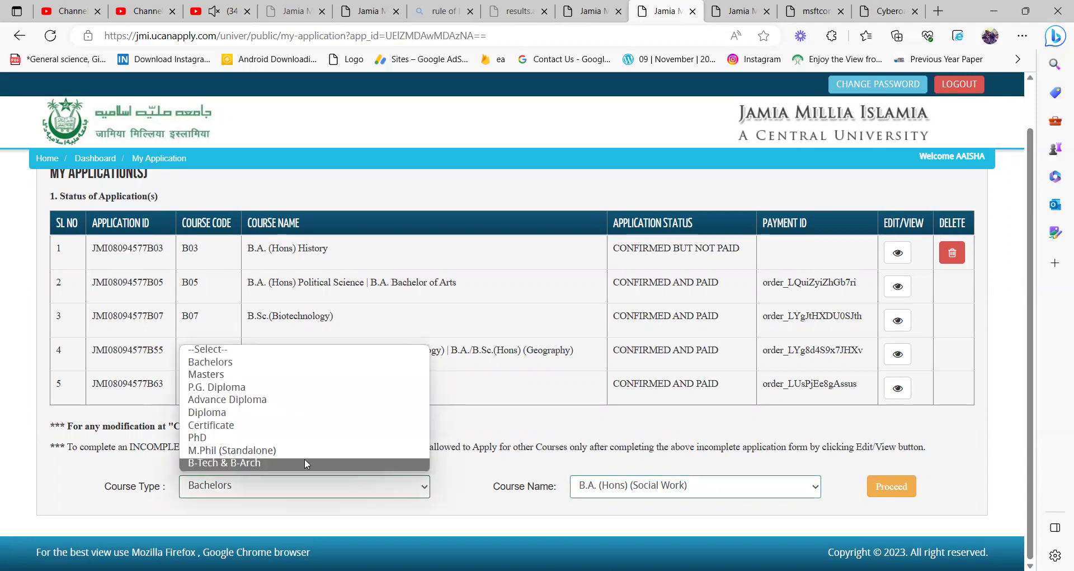
{"action": "left_click", "coordinate": [304, 462]}
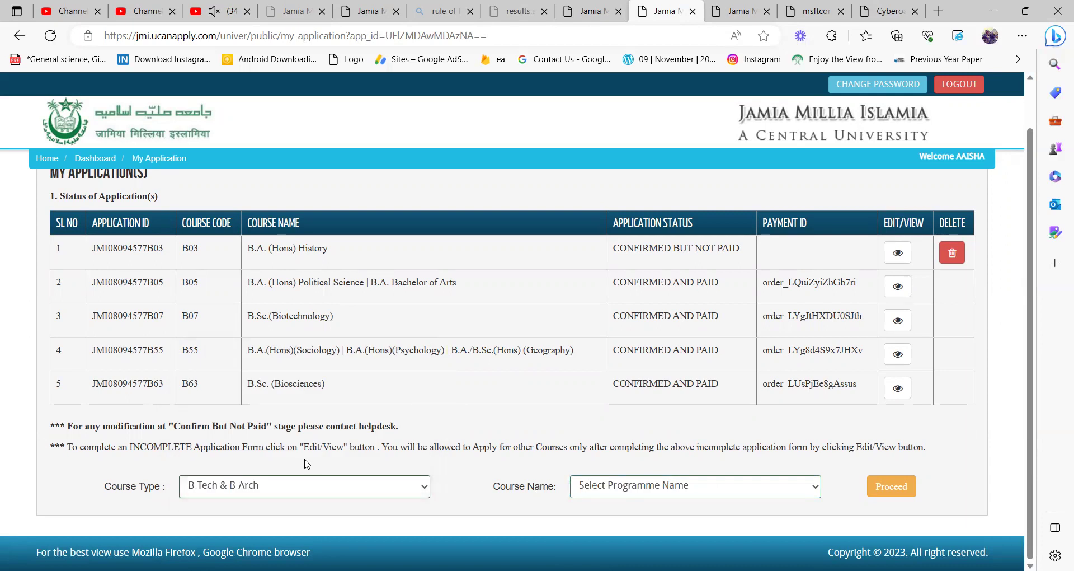
{"action": "left_click", "coordinate": [648, 491]}
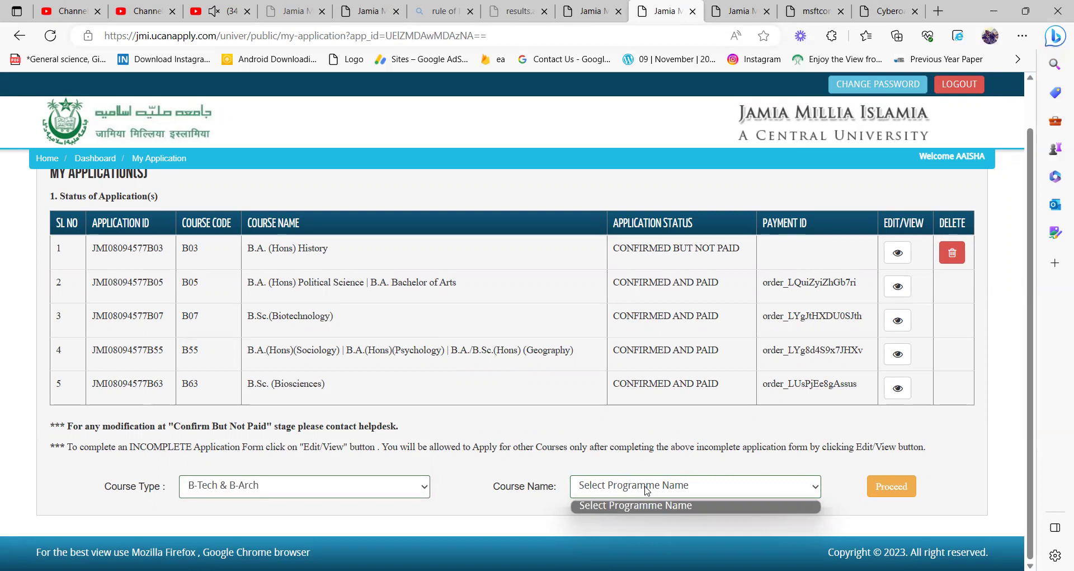
Add the Bachelors course B.A. (Hons) (Social Work) to the applications, confirming the eligibility conditions.
{"action": "left_click", "coordinate": [418, 499]}
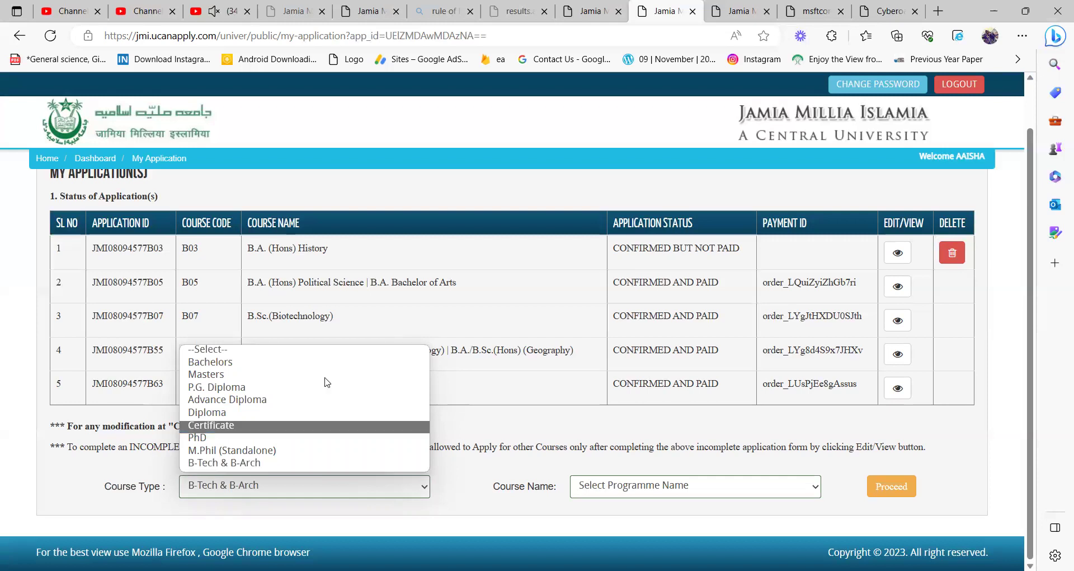
{"action": "left_click", "coordinate": [297, 365]}
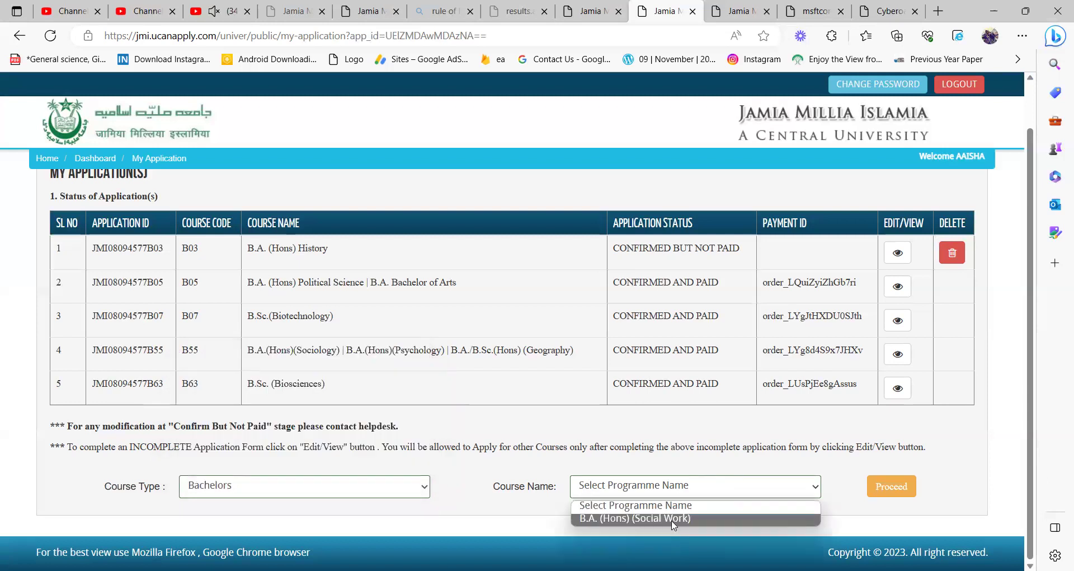
{"action": "left_click", "coordinate": [674, 518]}
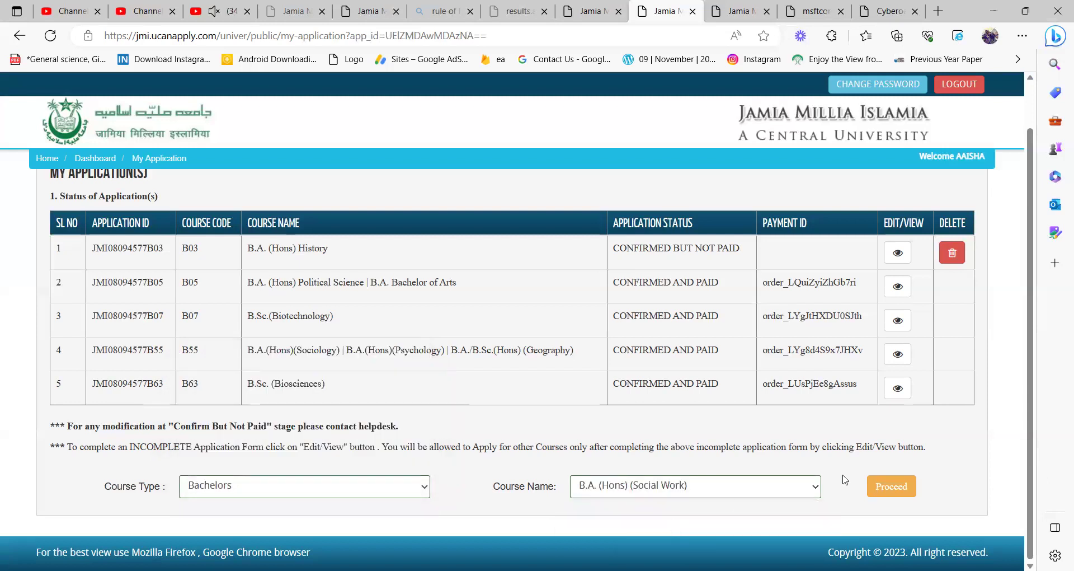
{"action": "left_click", "coordinate": [876, 487]}
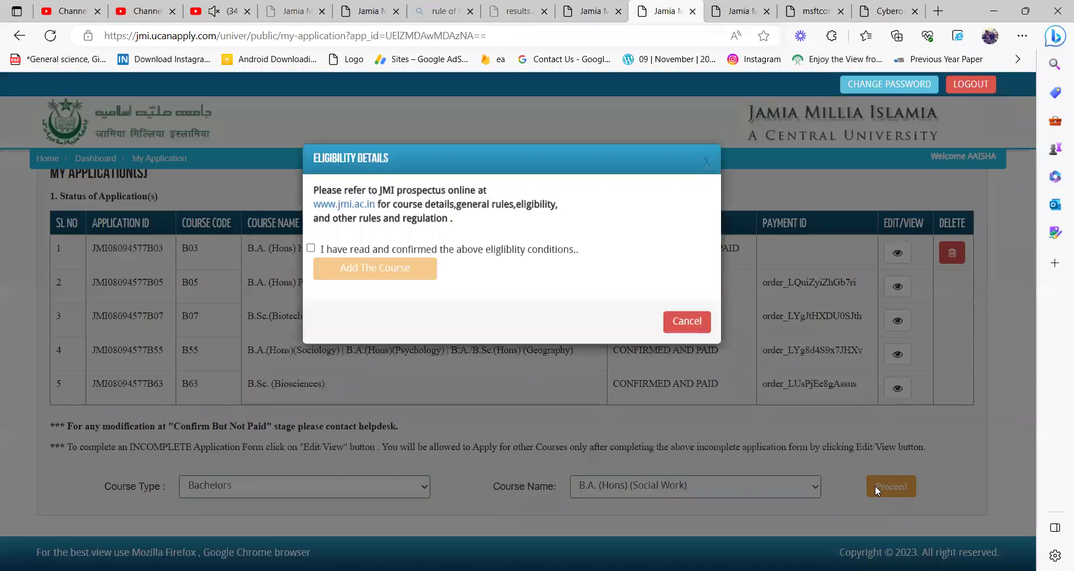
{"action": "left_click", "coordinate": [311, 249]}
{"action": "left_click", "coordinate": [366, 270]}
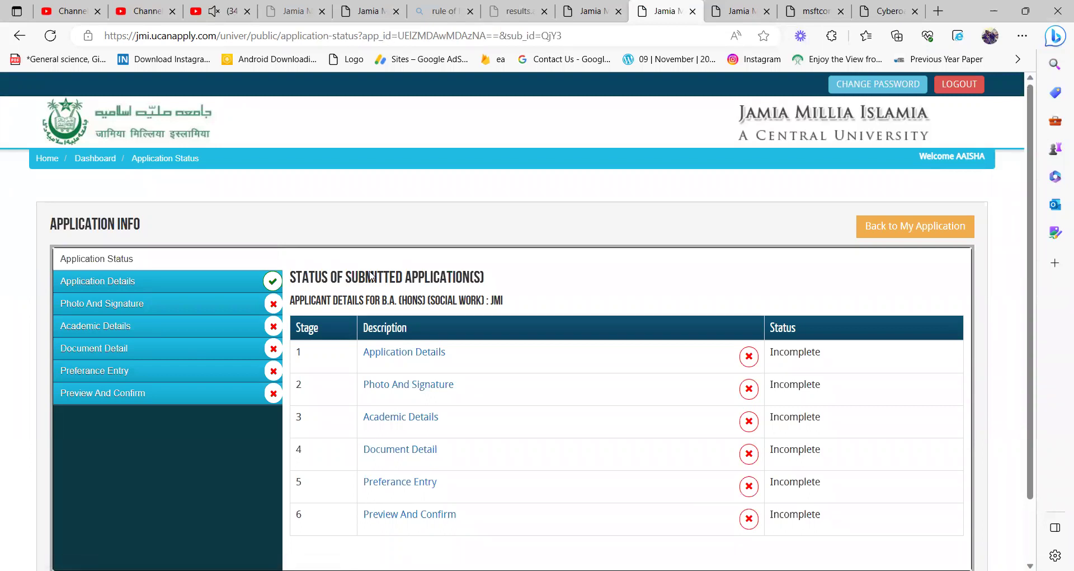
Open the application details section, and save the academic details with the result marked as awaited, confirming they are filled properly.
{"action": "left_click", "coordinate": [102, 287]}
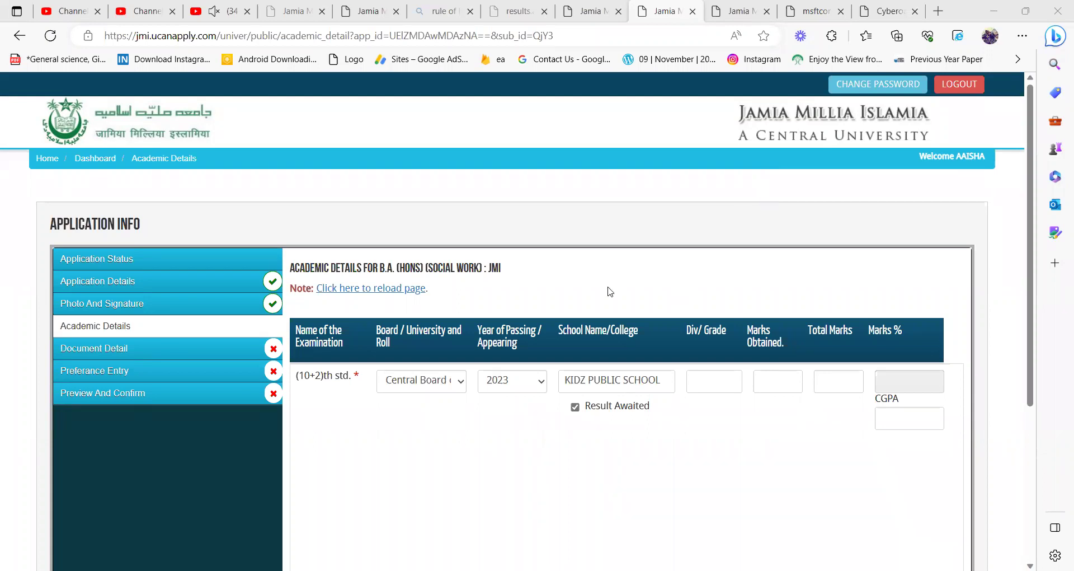
{"action": "scroll", "coordinate": [609, 291], "scroll_direction": "down", "scroll_amount": 5}
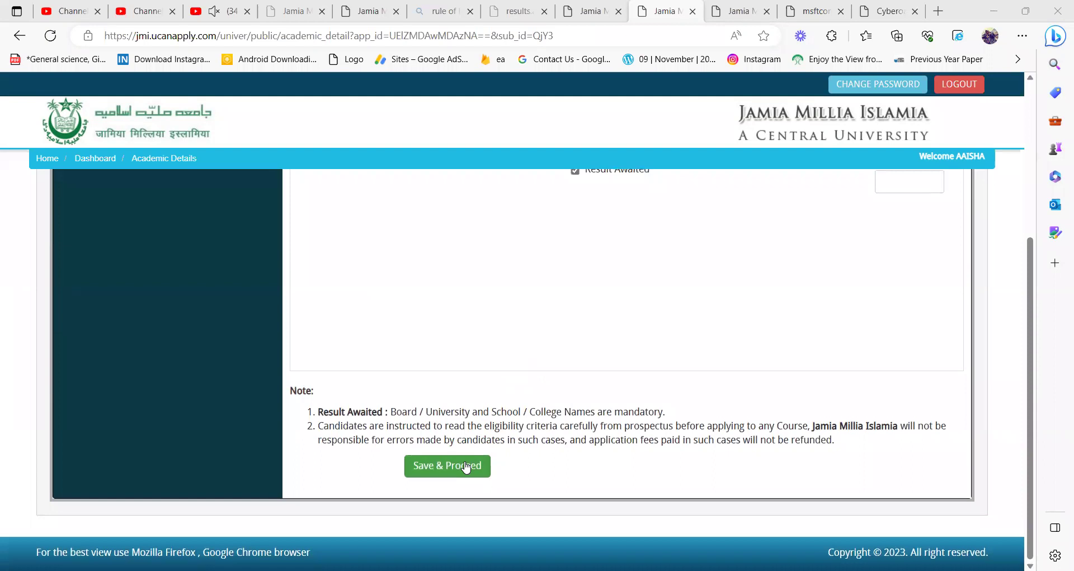
{"action": "left_click", "coordinate": [465, 468]}
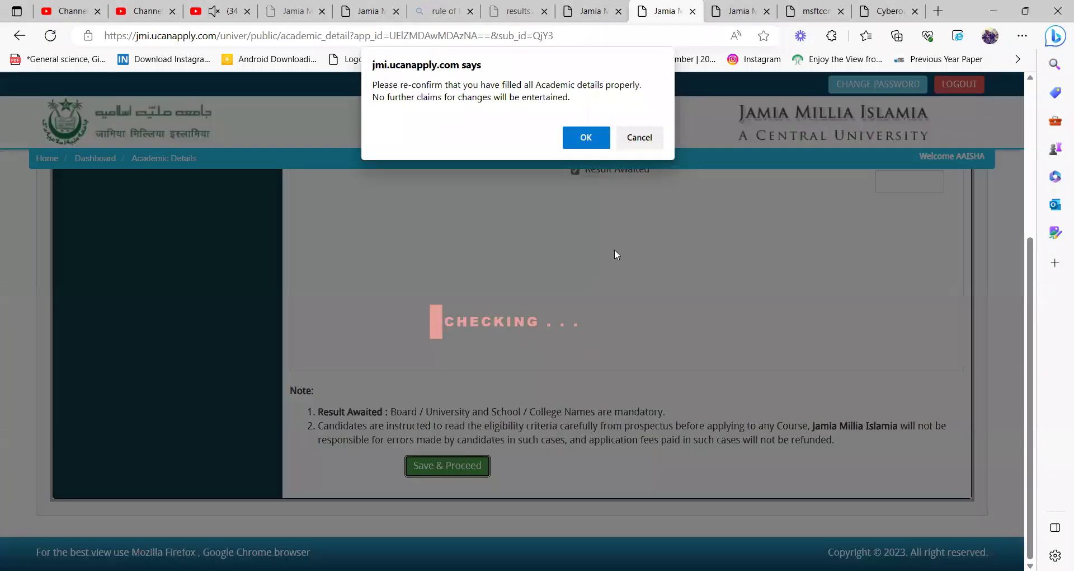
{"action": "left_click", "coordinate": [585, 142]}
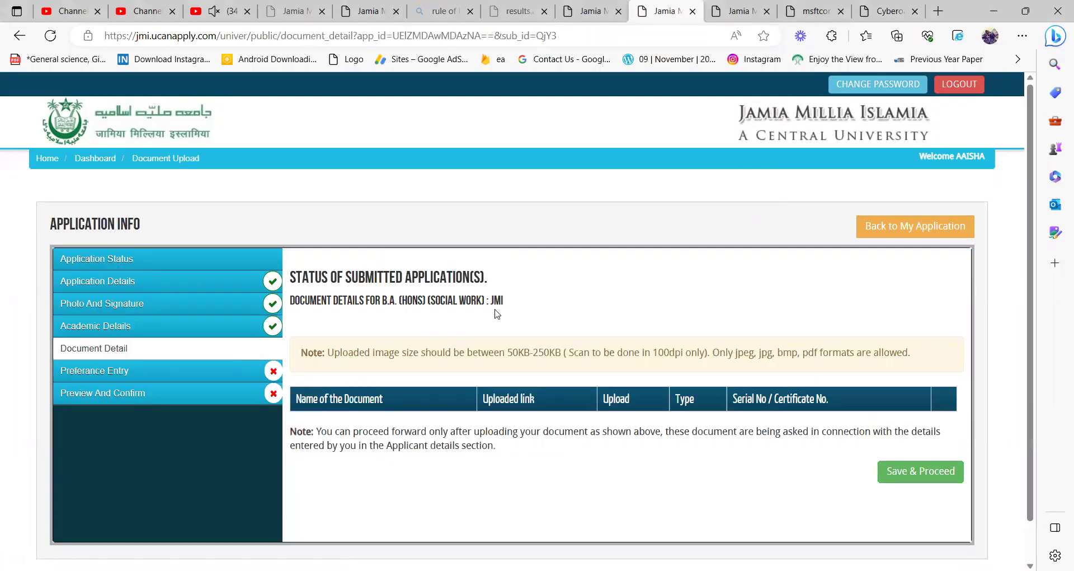
Save the document section without uploads, and confirm and submit the previewed application form.
{"action": "left_click", "coordinate": [929, 480]}
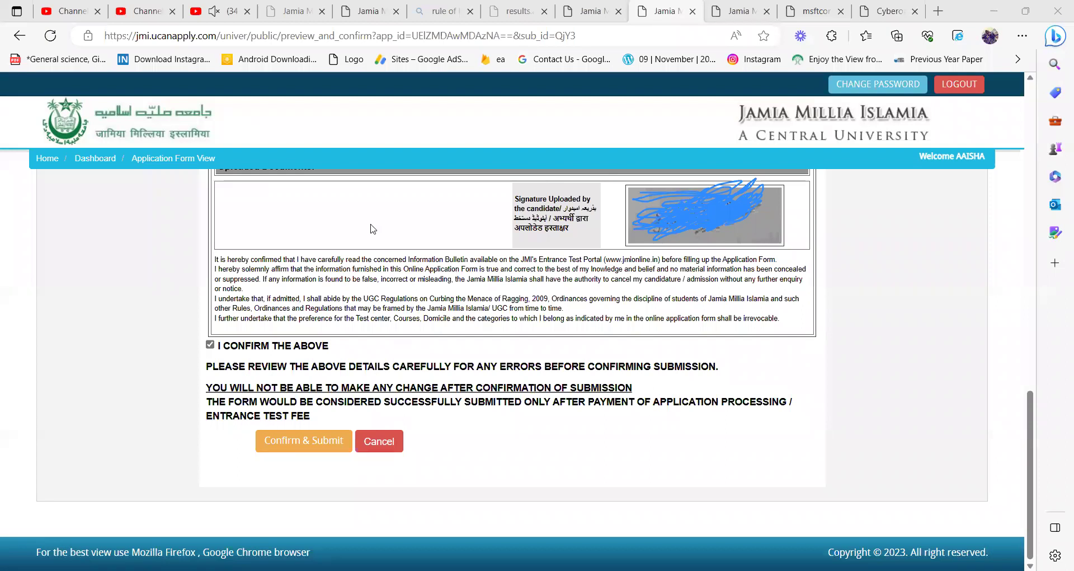
{"action": "left_click", "coordinate": [298, 446]}
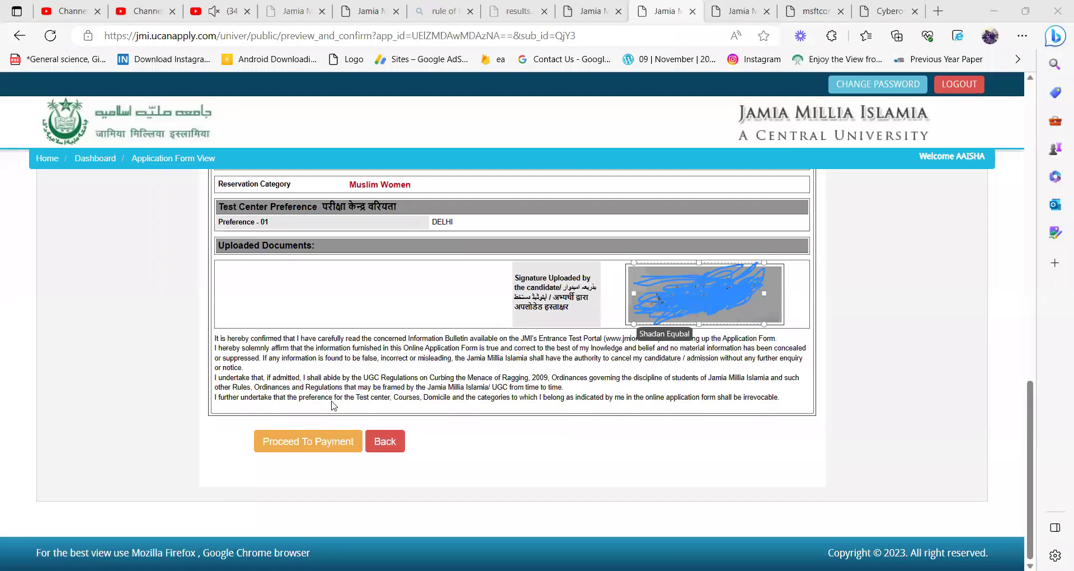
Proceed to payment and set the B.A. (Hons) (Social Work) application to payment type ONLINE by Debit Card.
{"action": "left_click", "coordinate": [303, 446]}
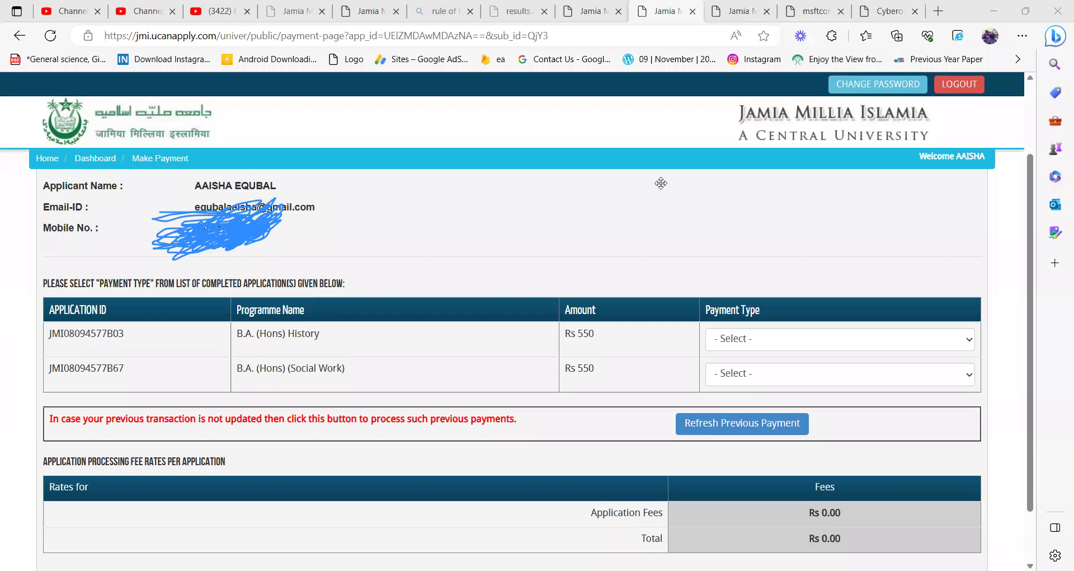
{"action": "left_click", "coordinate": [842, 384]}
{"action": "left_click", "coordinate": [802, 407]}
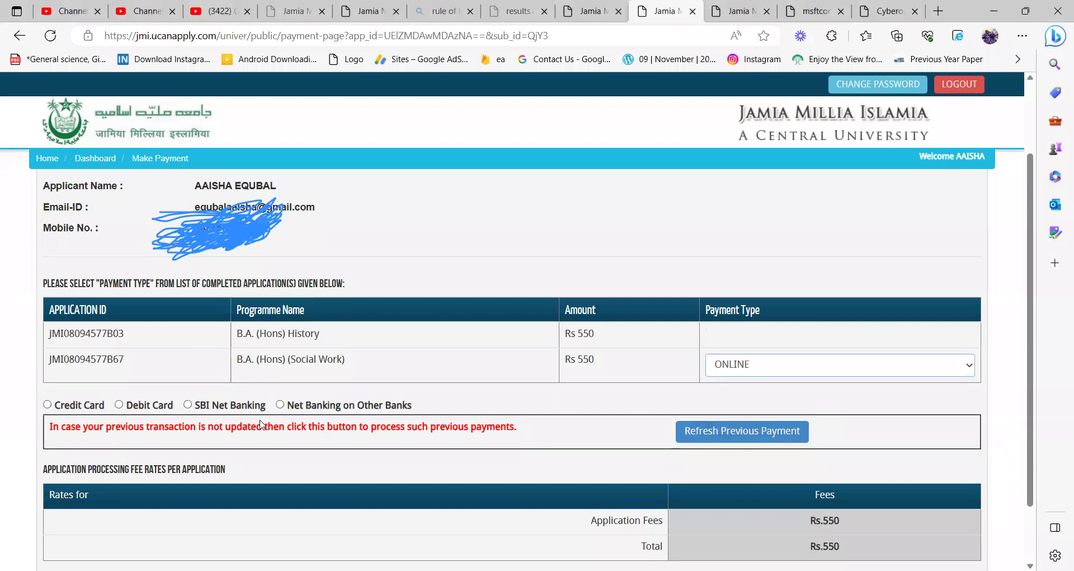
{"action": "left_click", "coordinate": [119, 405]}
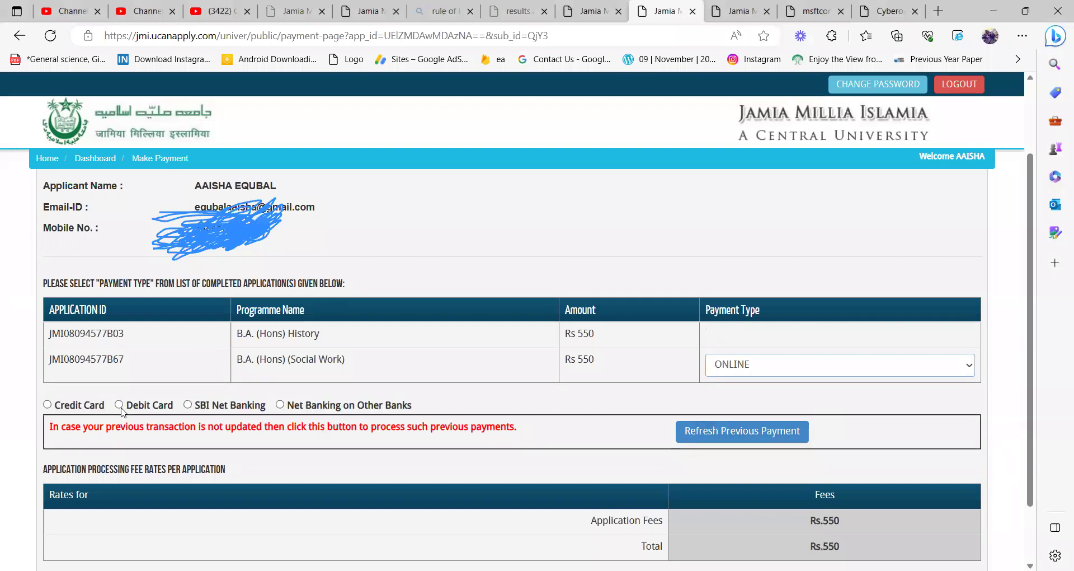